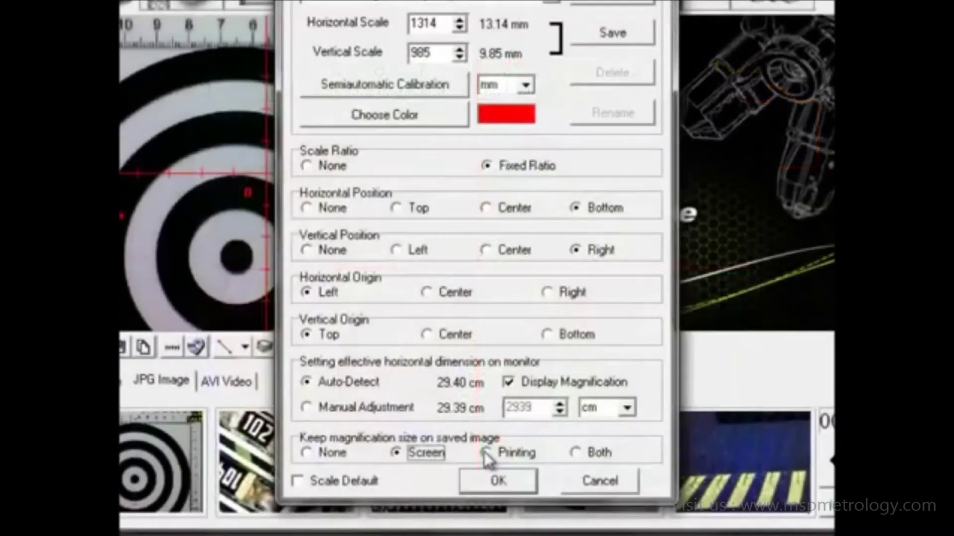
left_click(486, 453)
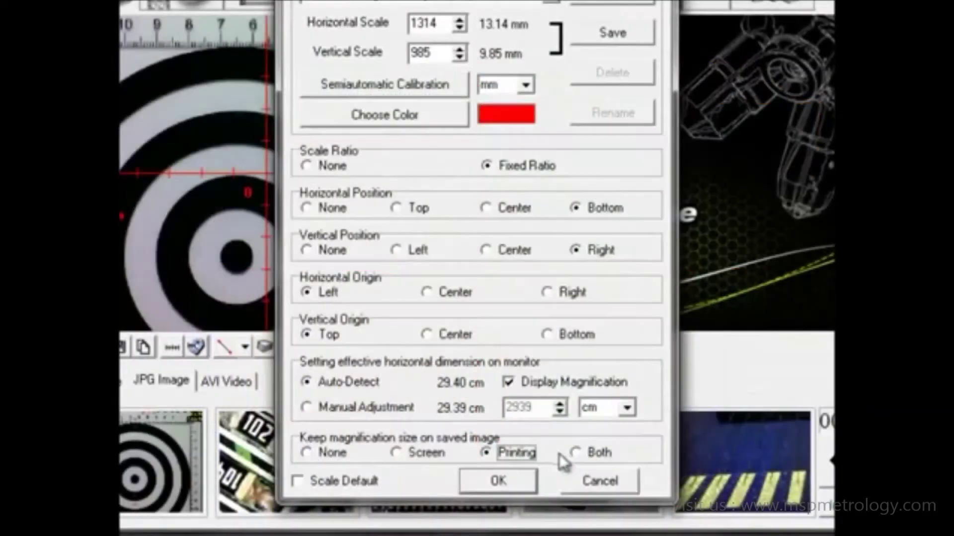
left_click(577, 454)
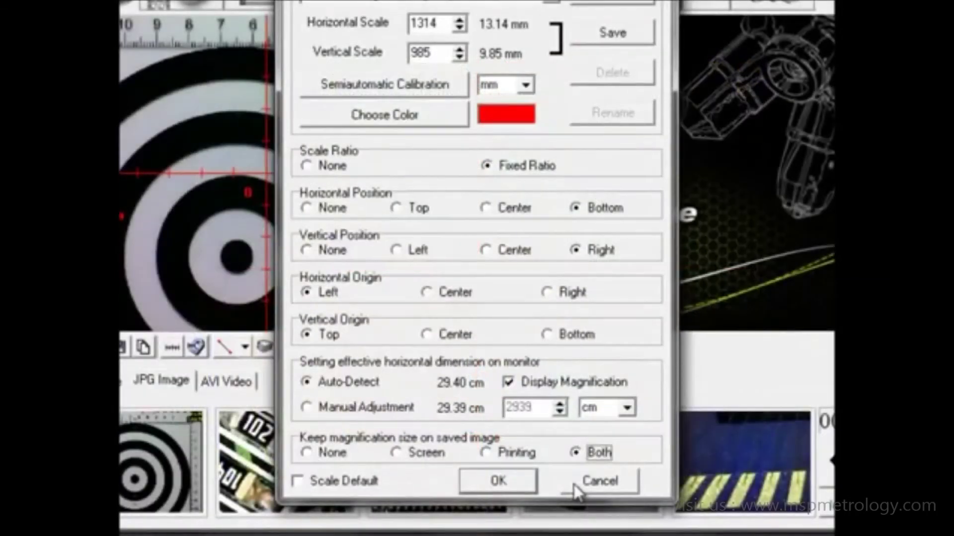
left_click(576, 481)
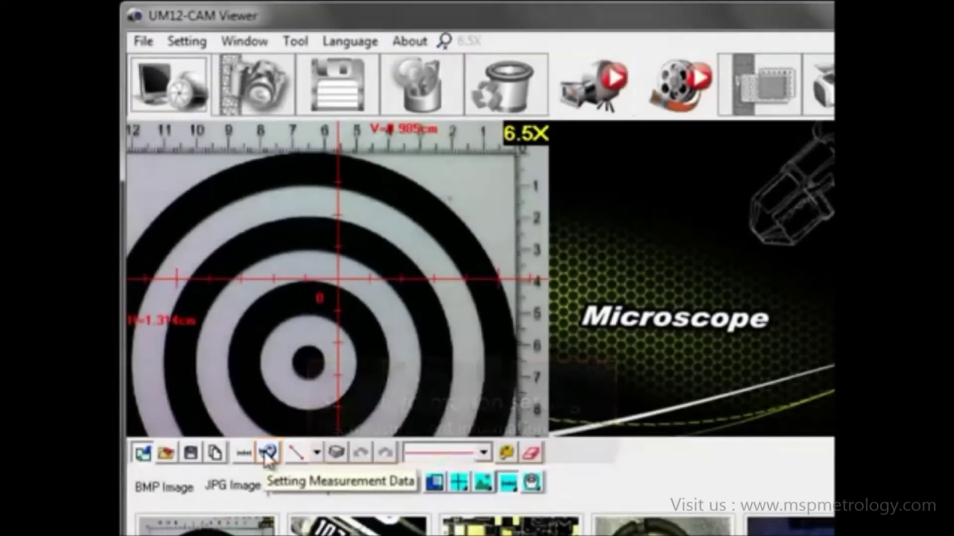
Open the measurement data settings and set the precision to 3 decimal places (0.001).
left_click(267, 454)
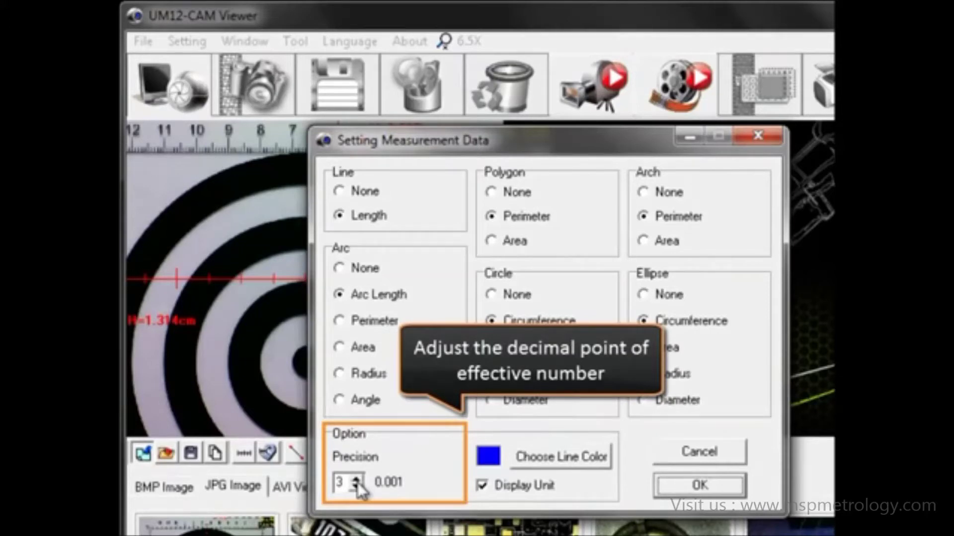
left_click(356, 487)
left_click(356, 488)
left_click(353, 478)
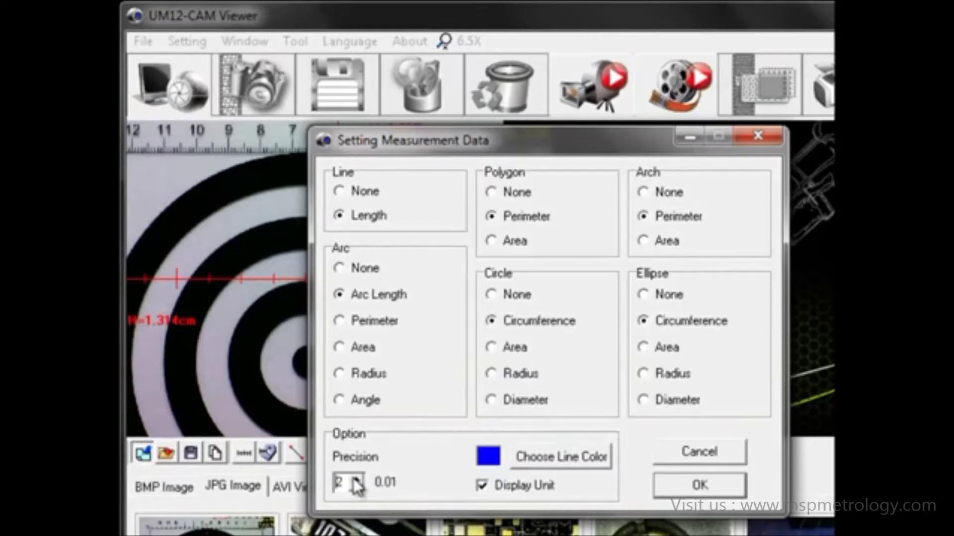
left_click(354, 478)
left_click(353, 478)
left_click(354, 479)
left_click(356, 488)
left_click(356, 487)
Set the measurement data line color to the bright pink basic color and accept the settings.
left_click(541, 465)
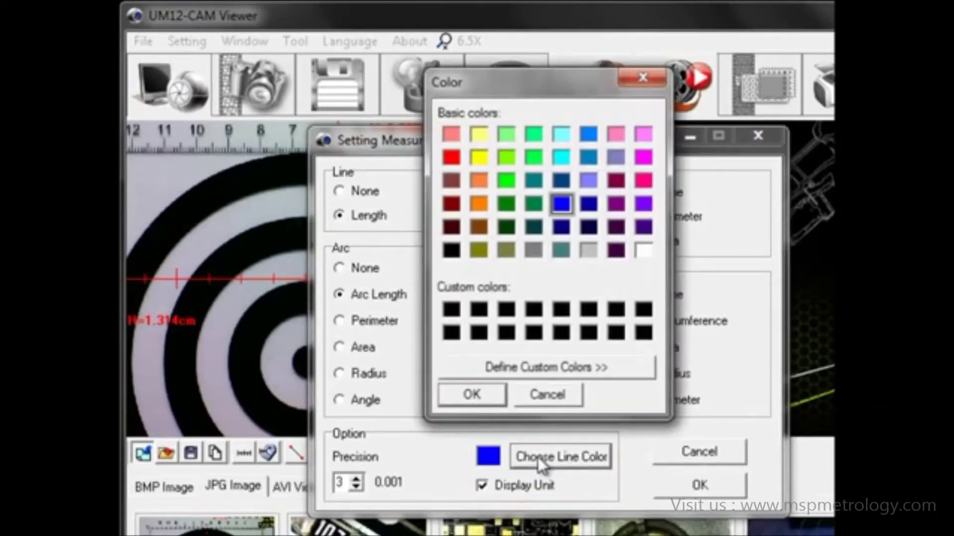
left_click(644, 182)
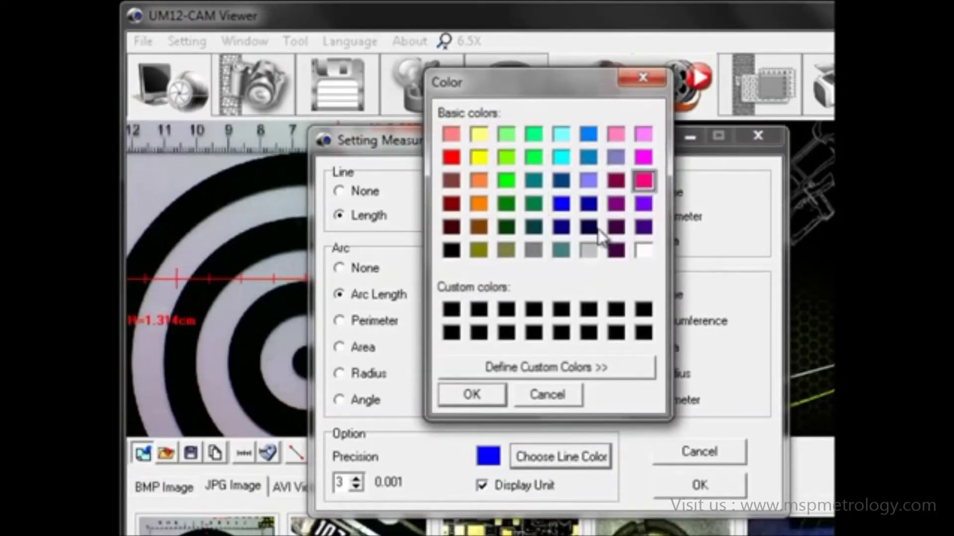
left_click(479, 396)
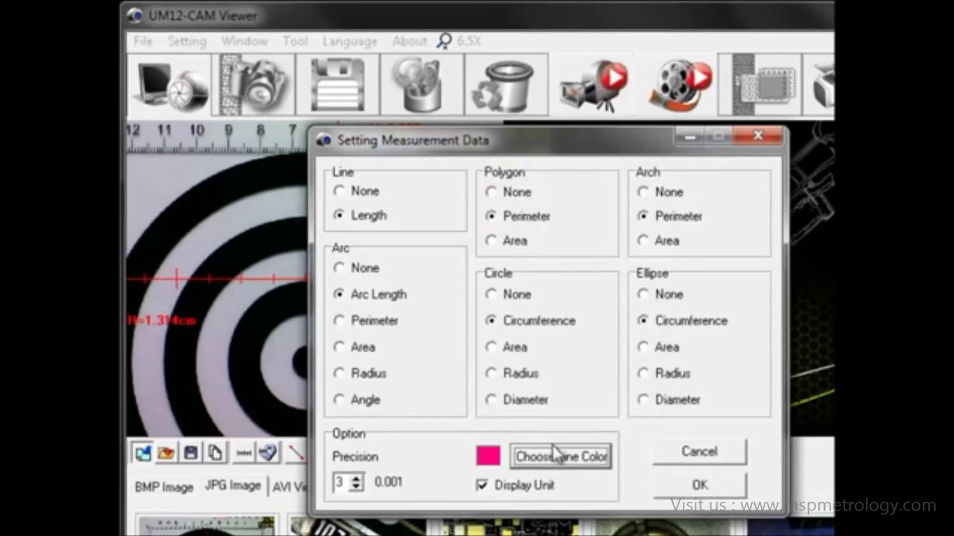
left_click(681, 485)
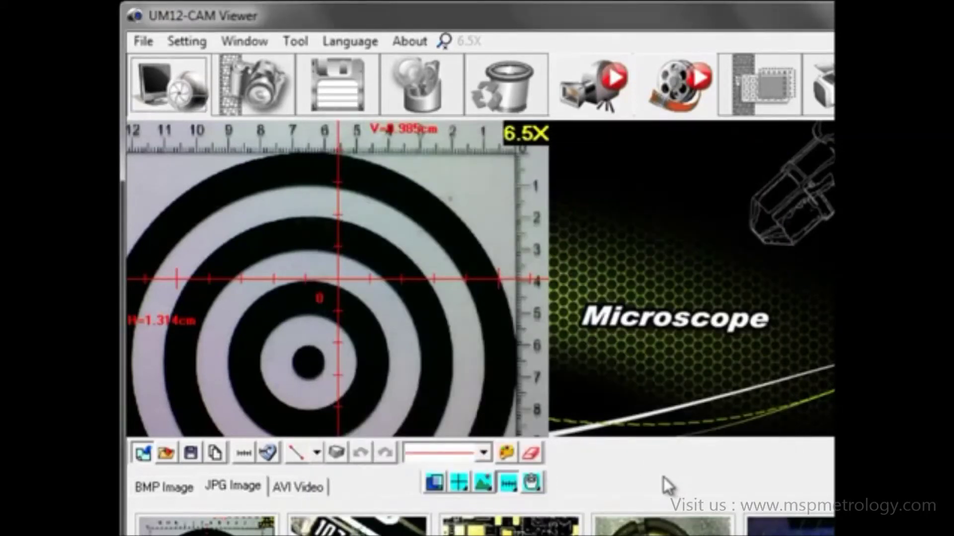
Turn on Multi-Drawing and draw three nearly horizontal lines across the innermost rings, the last two about 2.8 mm and 4.4 mm long.
left_click(314, 456)
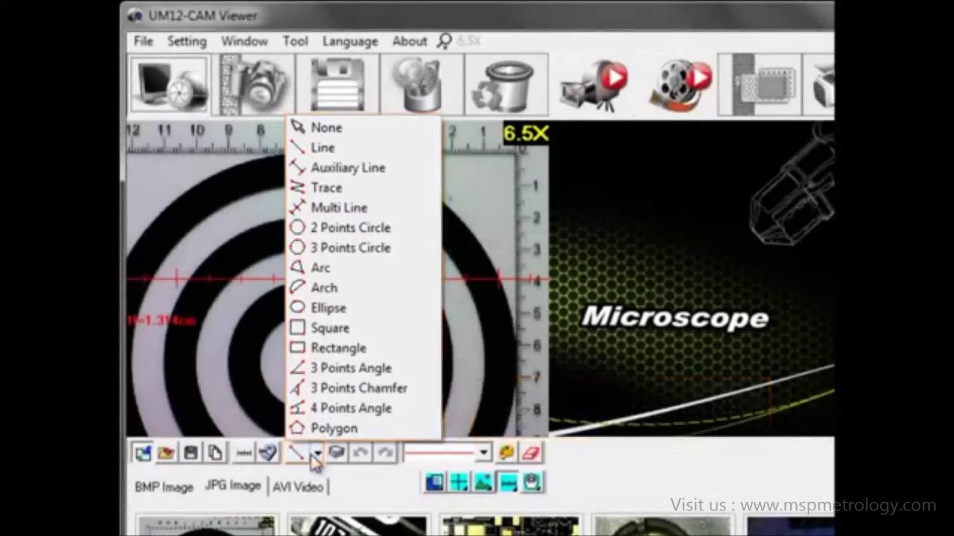
left_click(315, 455)
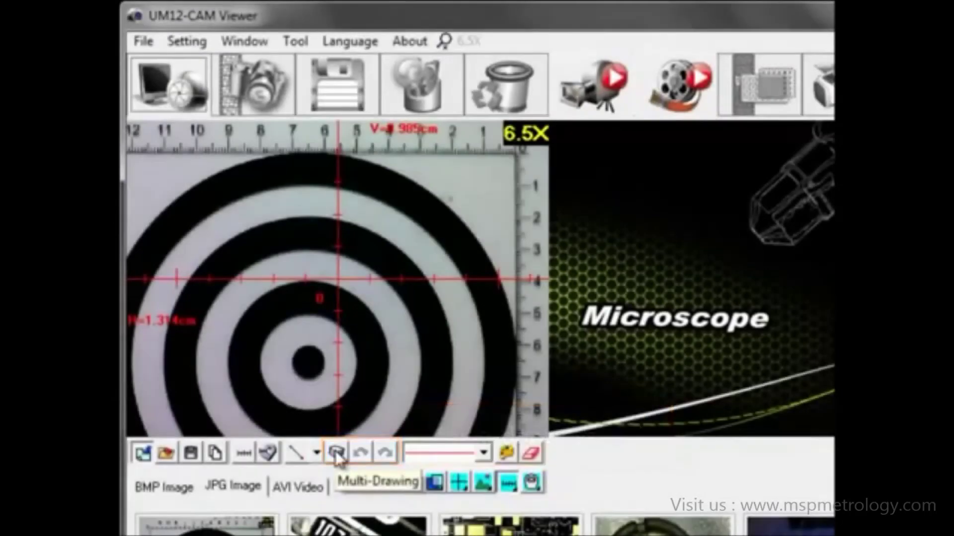
left_click(337, 455)
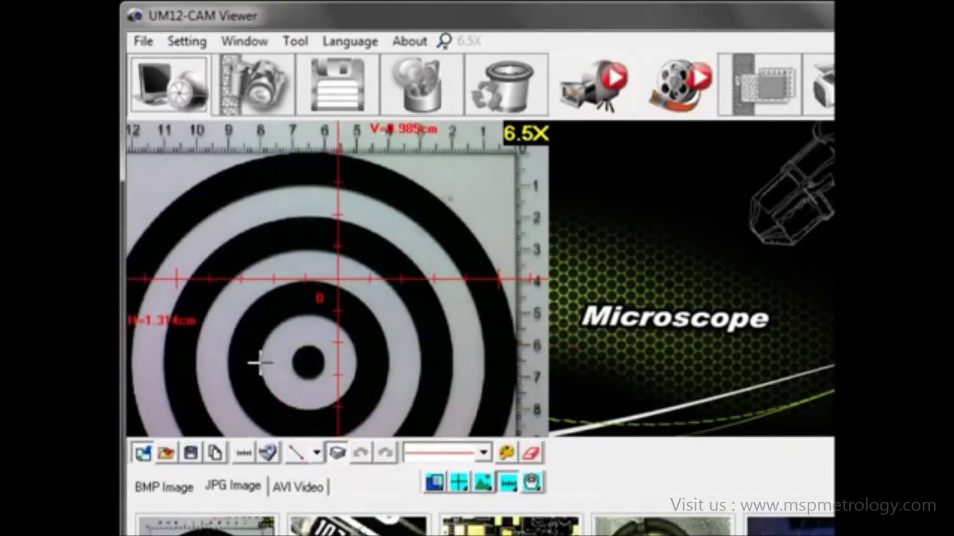
mouse_move(259, 363)
left_mouse_down()
mouse_move(293, 362)
mouse_move(277, 362)
mouse_move(298, 347)
mouse_move(352, 350)
left_mouse_up()
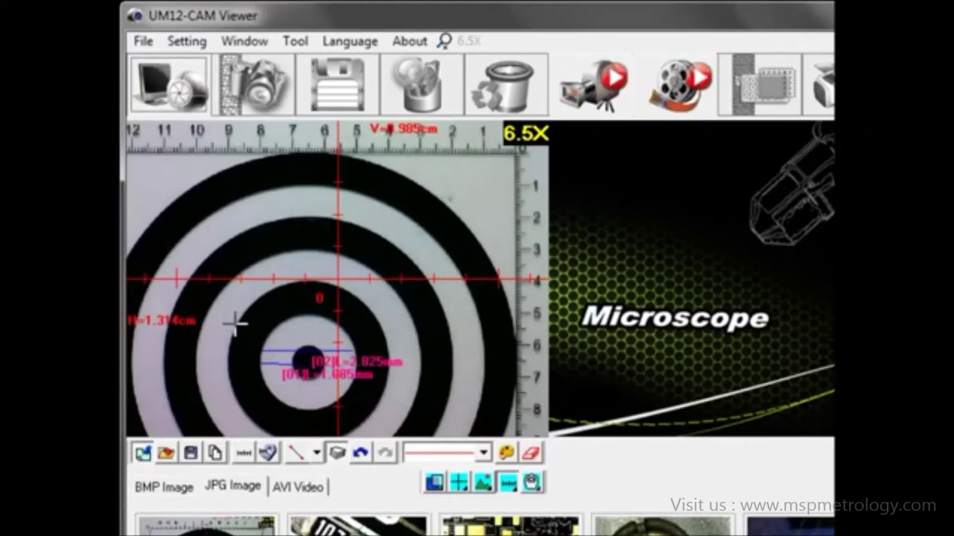
left_click_drag(235, 324, 376, 325)
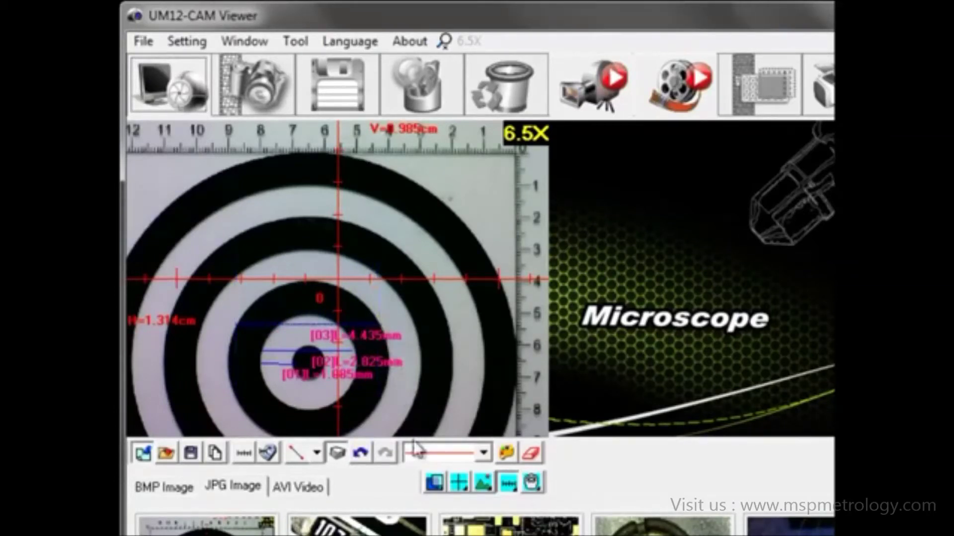
Undo the last two drawn measurement lines and redo one of them.
left_click(362, 454)
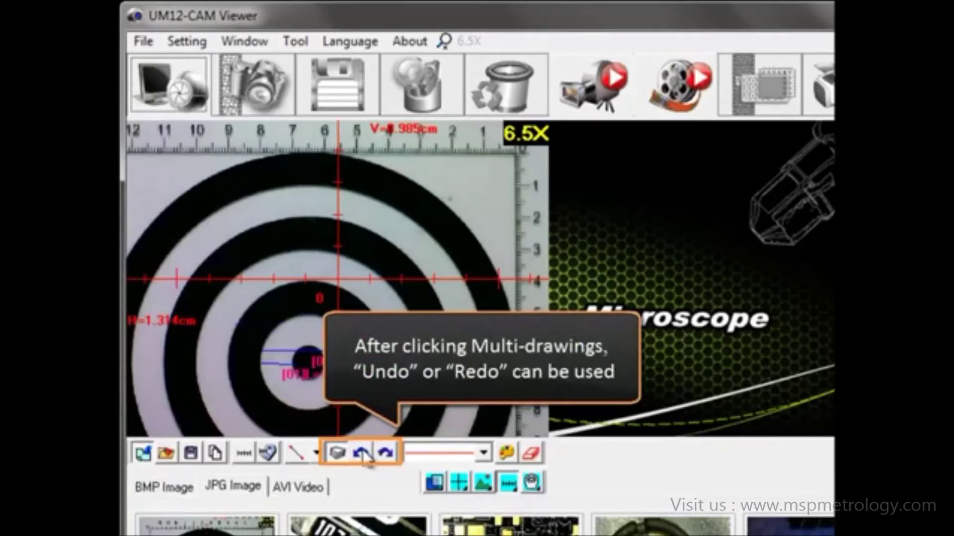
left_click(363, 454)
left_click(385, 453)
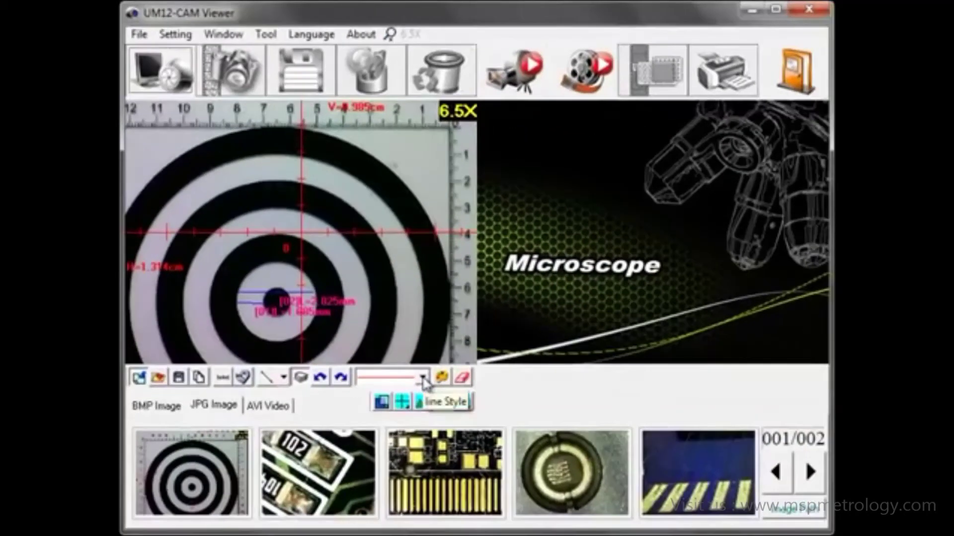
Set the drawing line color to yellow and erase the measurement lines from the live image.
left_click(482, 453)
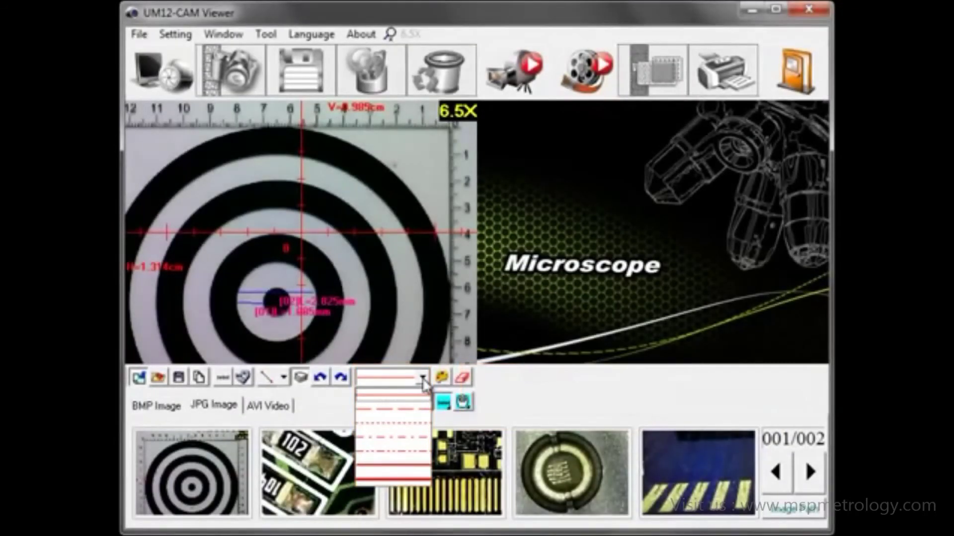
left_click(424, 380)
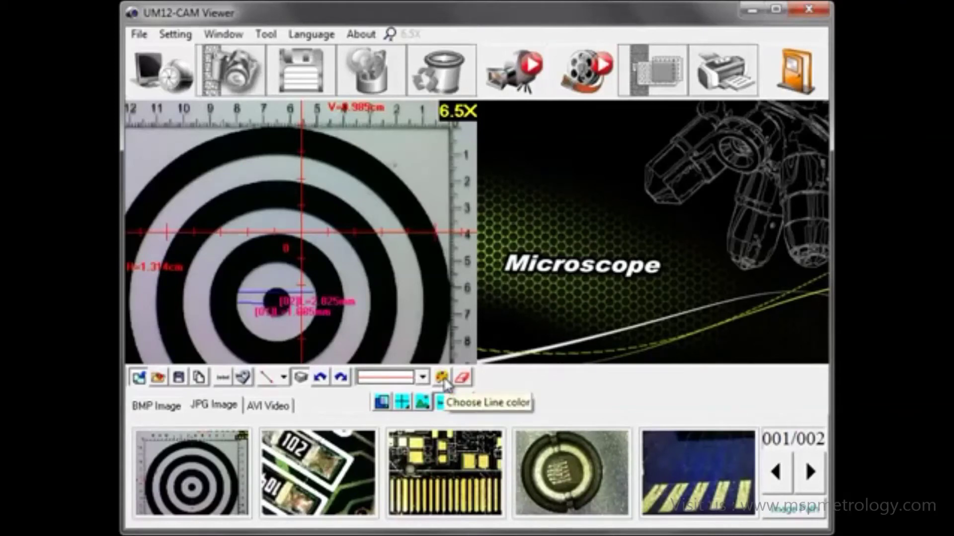
left_click(441, 377)
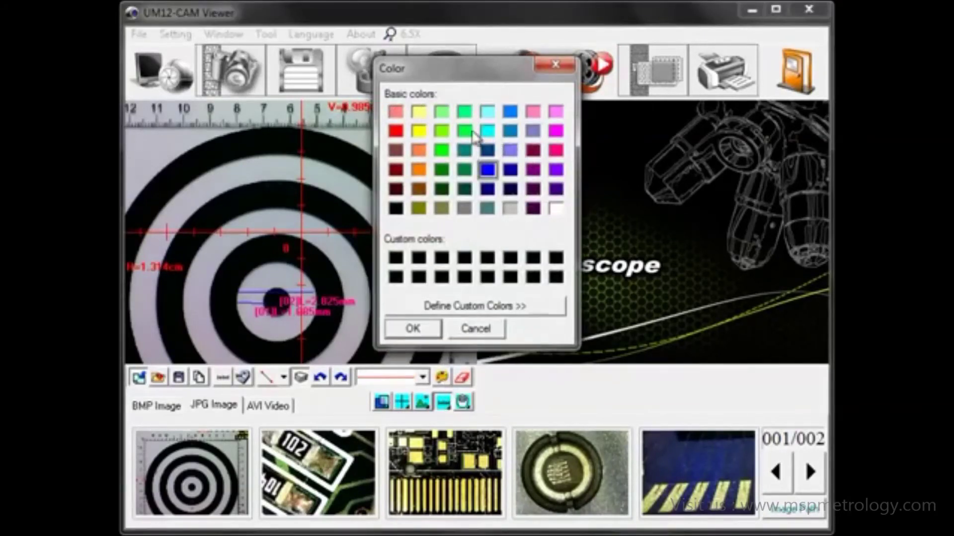
left_click(419, 130)
left_click(421, 329)
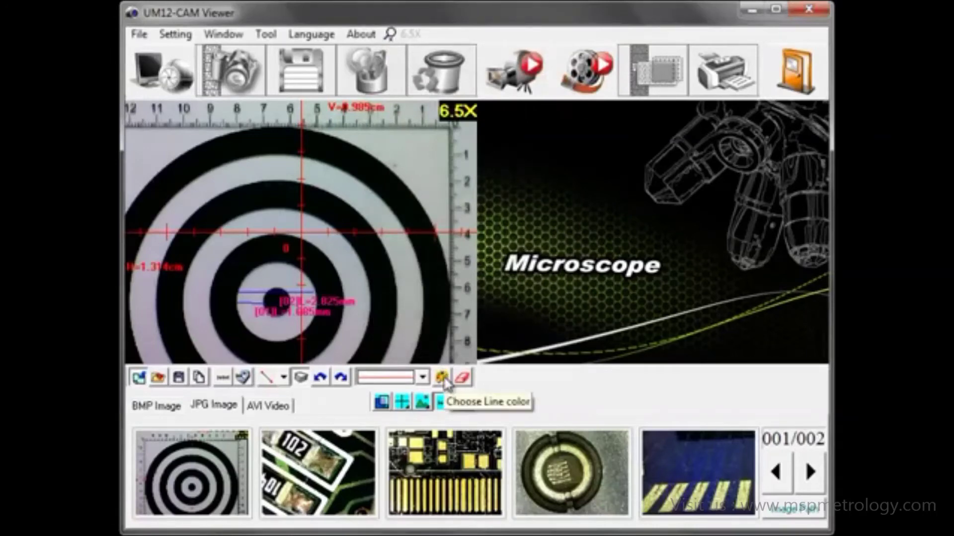
left_click(464, 378)
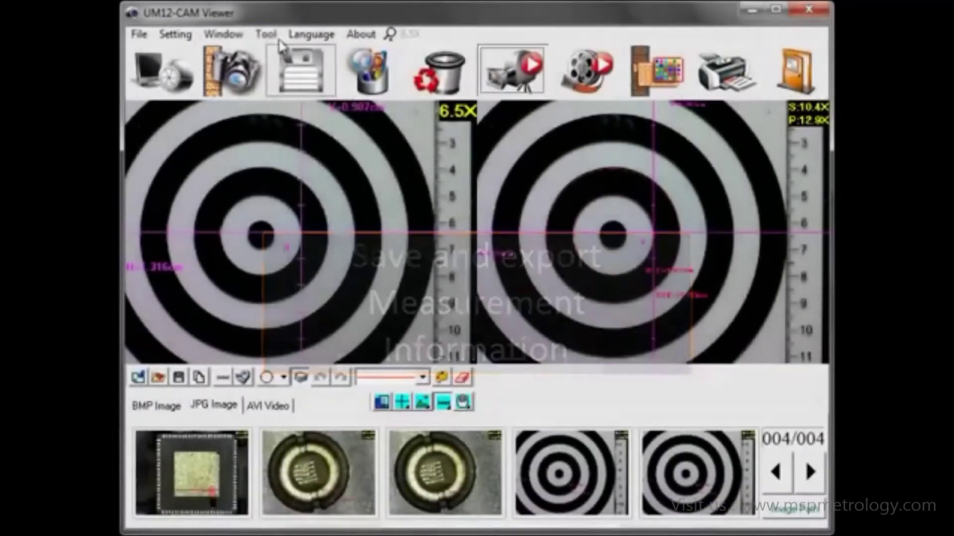
Draw 2-point circles on three ring edges, about 9.6, 28.8 and 16.3 mm in circumference, and save the image.
left_click(268, 35)
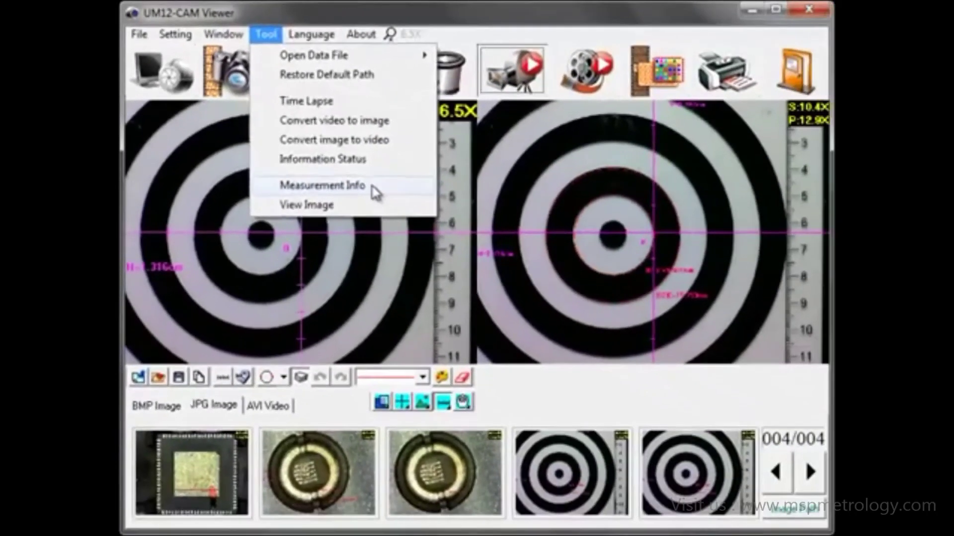
left_click(474, 268)
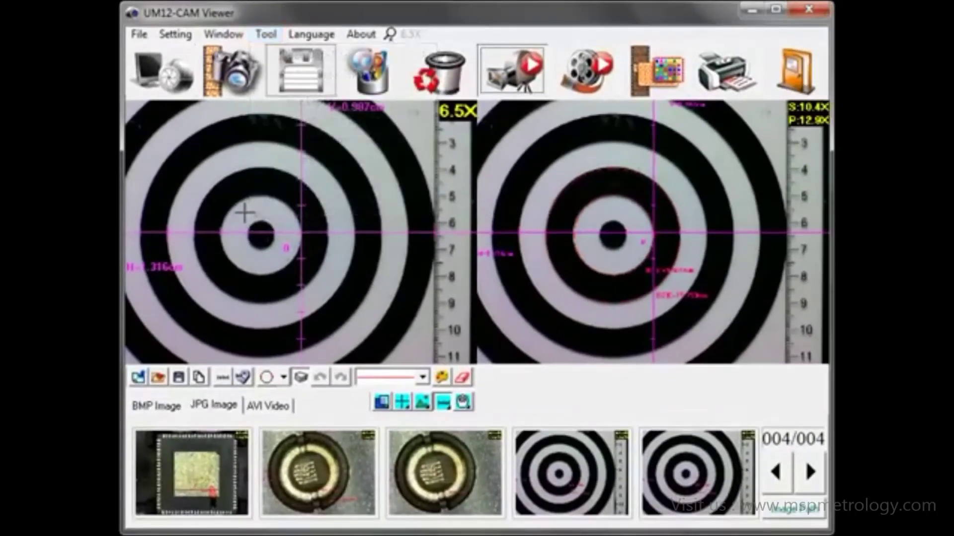
left_click_drag(241, 200, 284, 278)
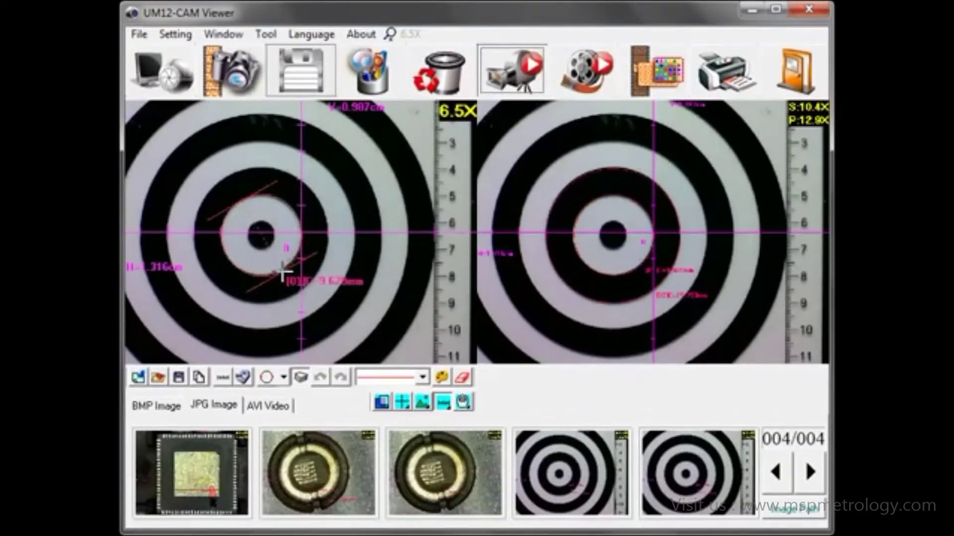
left_click_drag(163, 167, 362, 306)
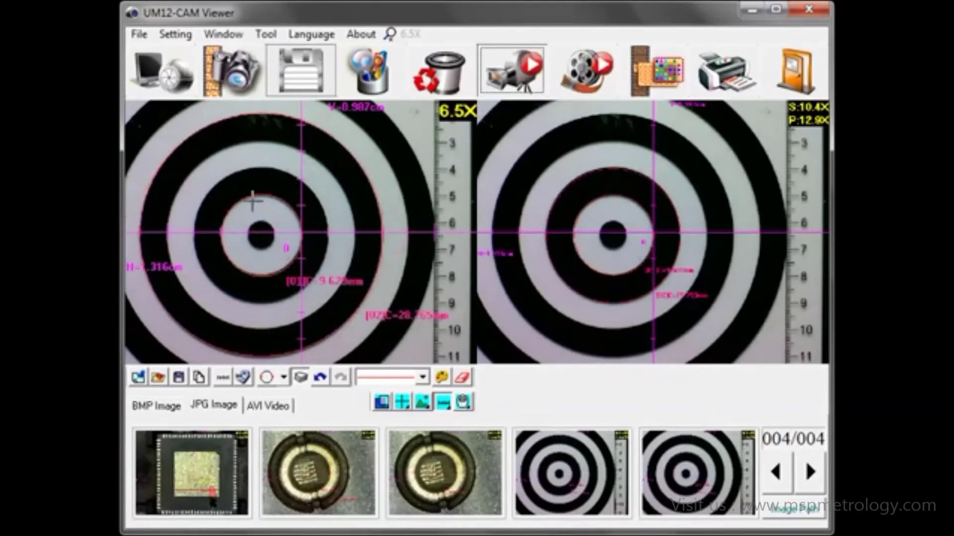
left_click_drag(225, 179, 294, 297)
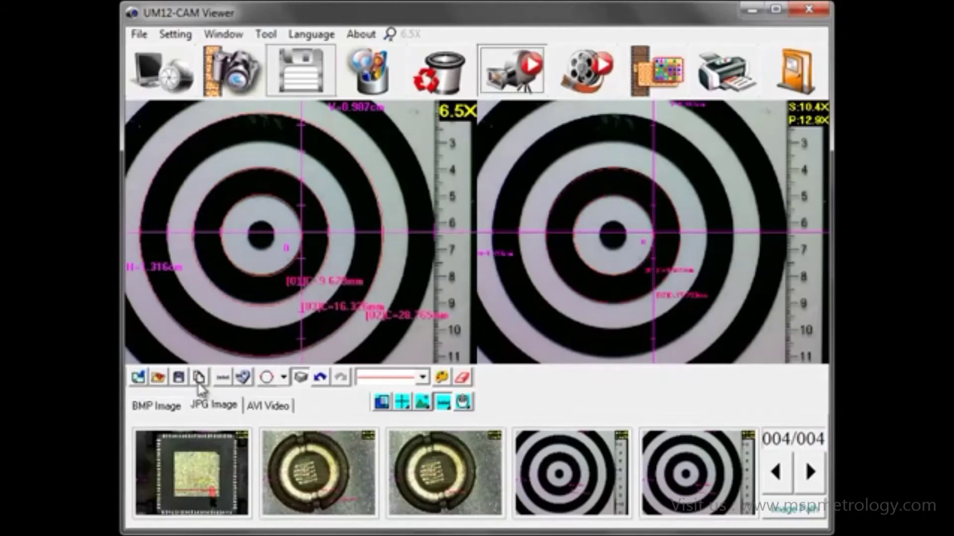
left_click(179, 379)
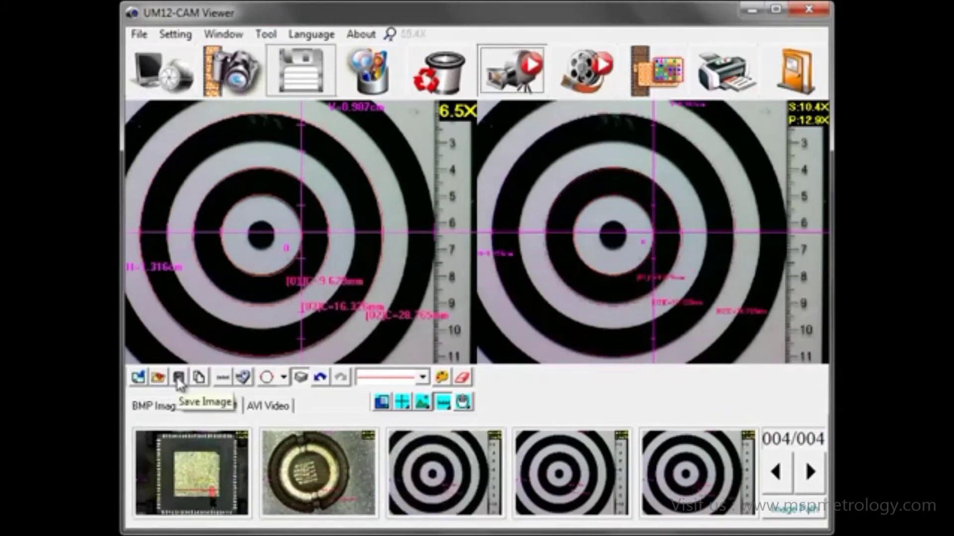
Open Measurement Info, view the third listed measurement file with its images, and close the text file.
left_click(273, 35)
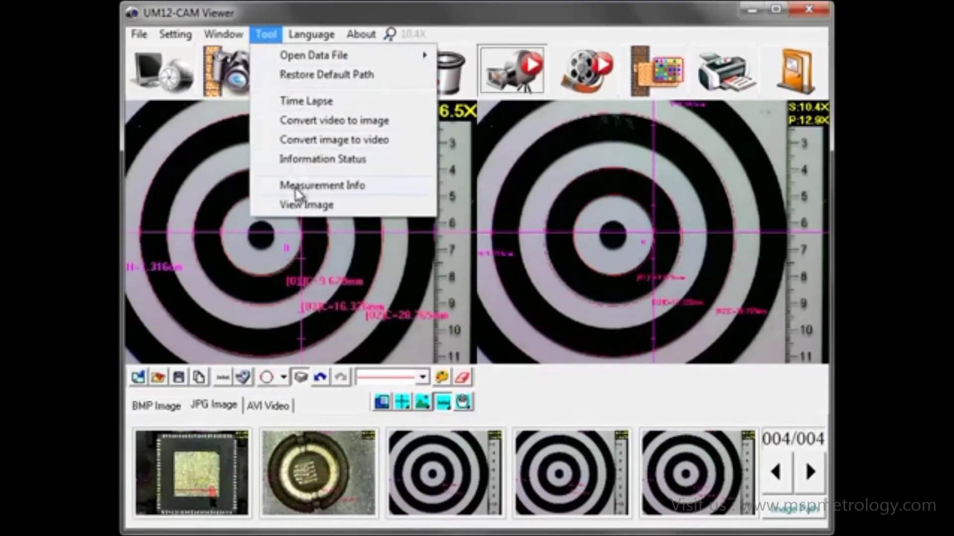
left_click(372, 191)
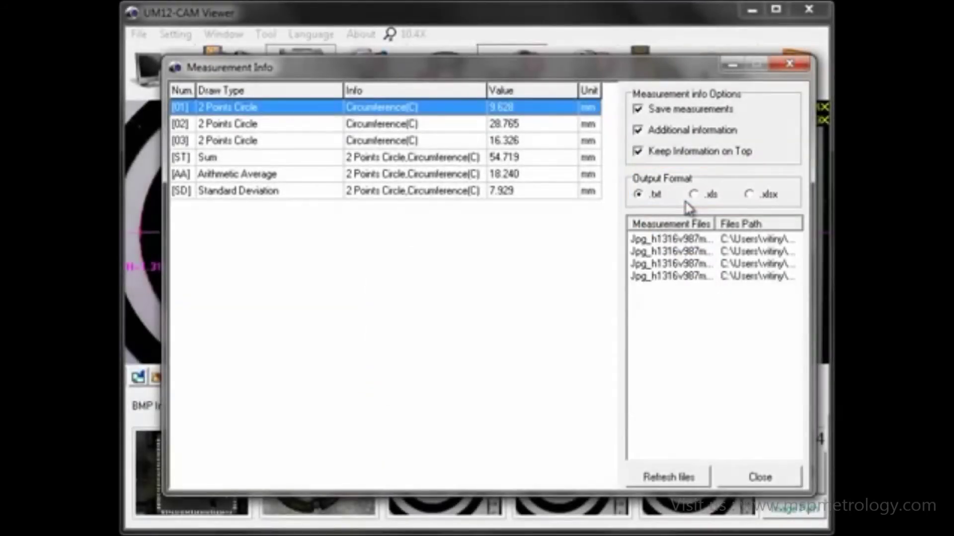
left_click(666, 265)
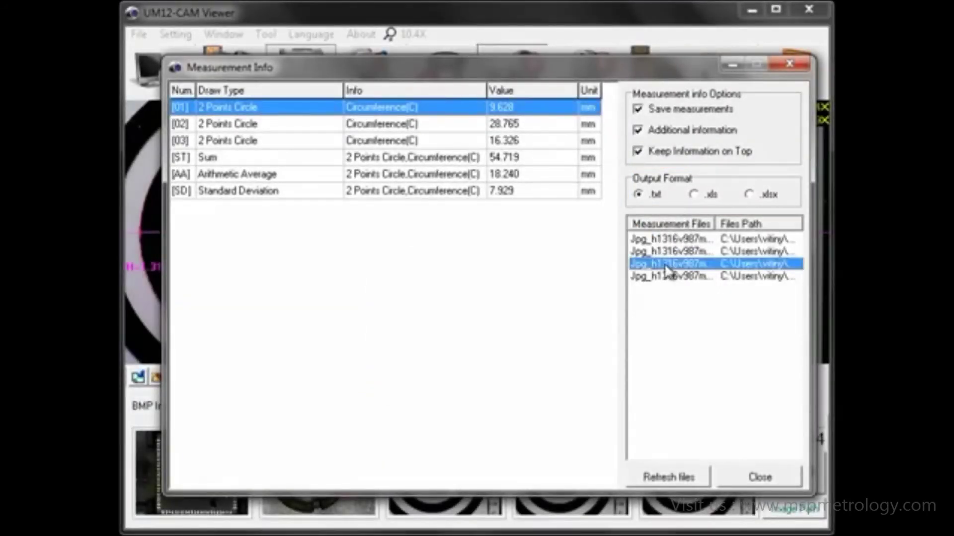
right_click(665, 265)
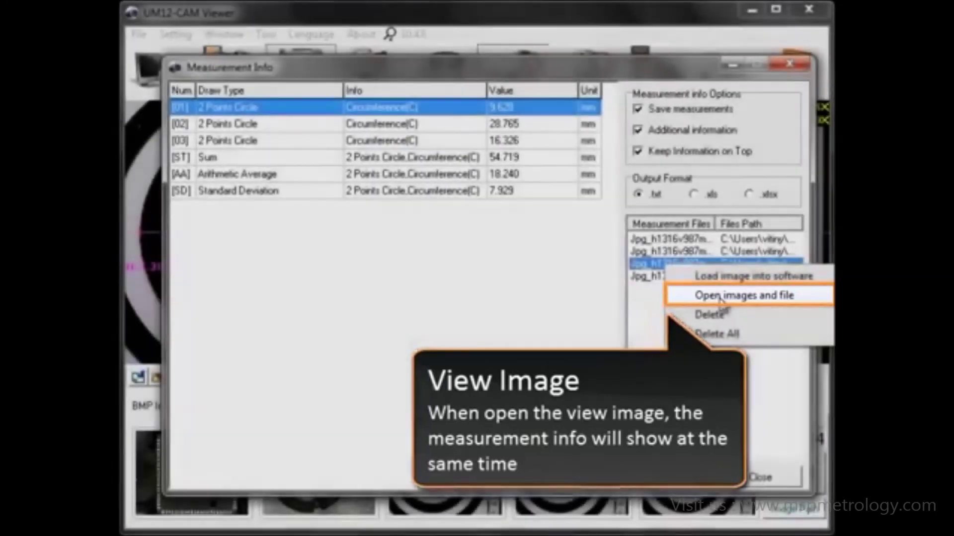
left_click(720, 297)
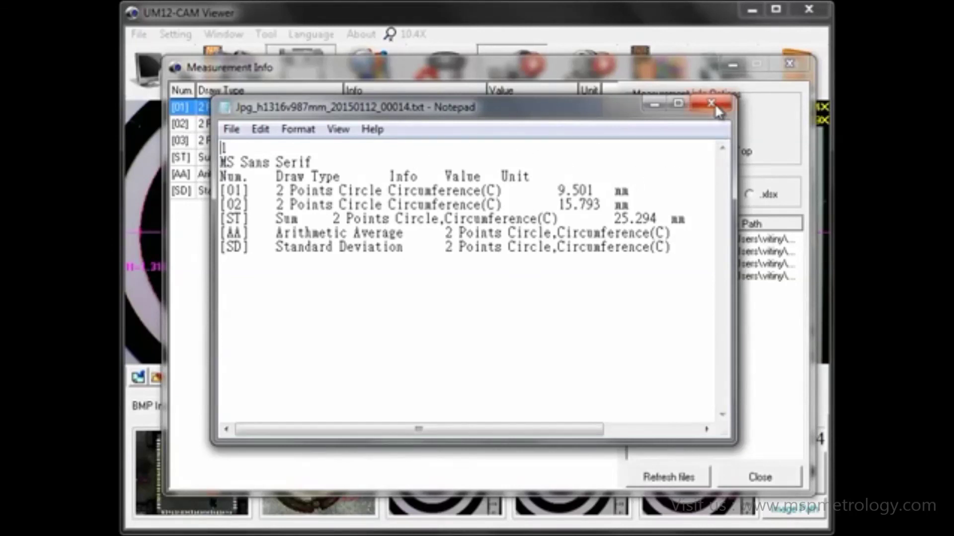
left_click(712, 103)
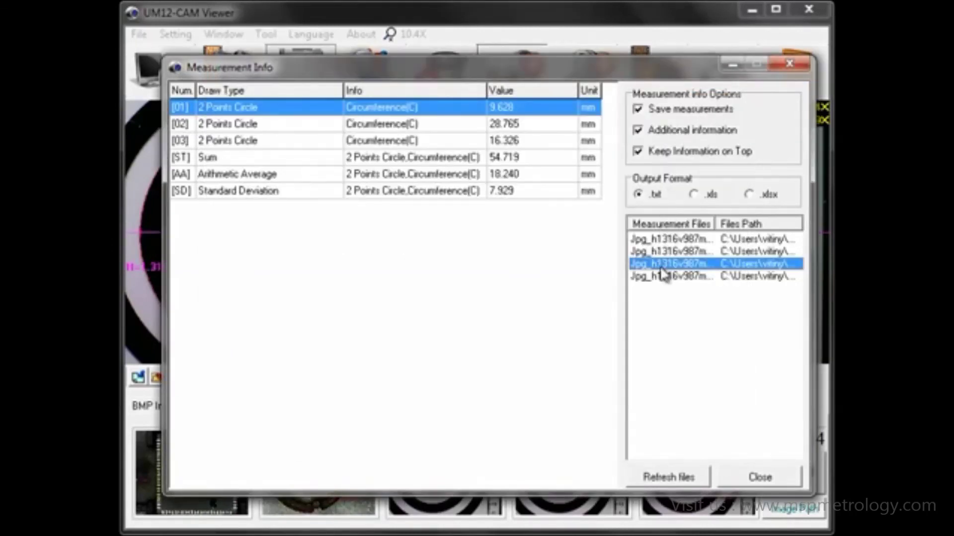
Delete the second listed measurement file and close Measurement Info.
left_click(672, 251)
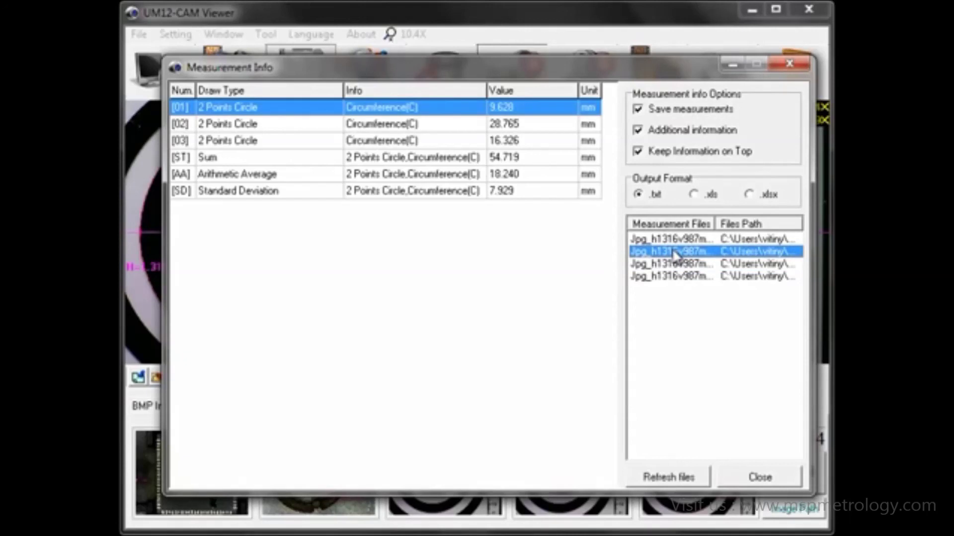
right_click(674, 252)
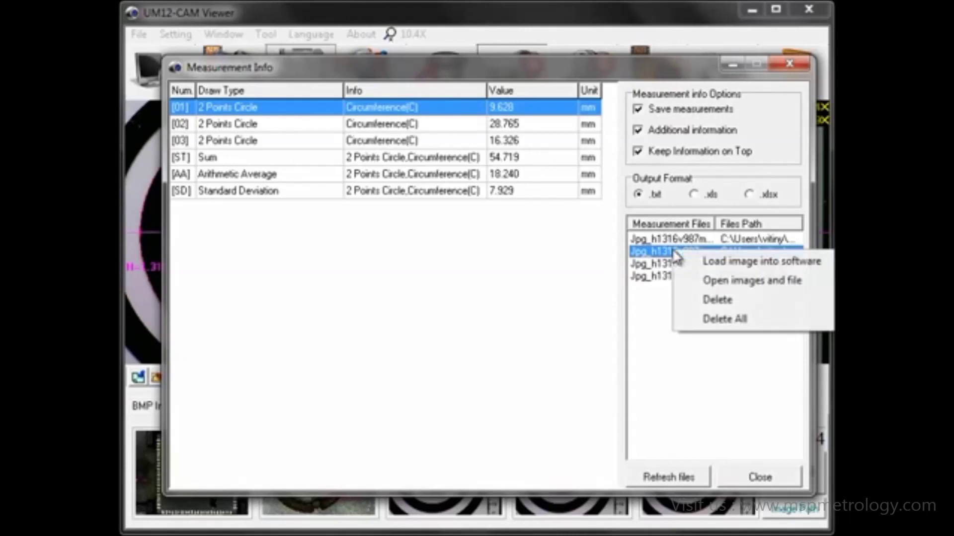
left_click(718, 301)
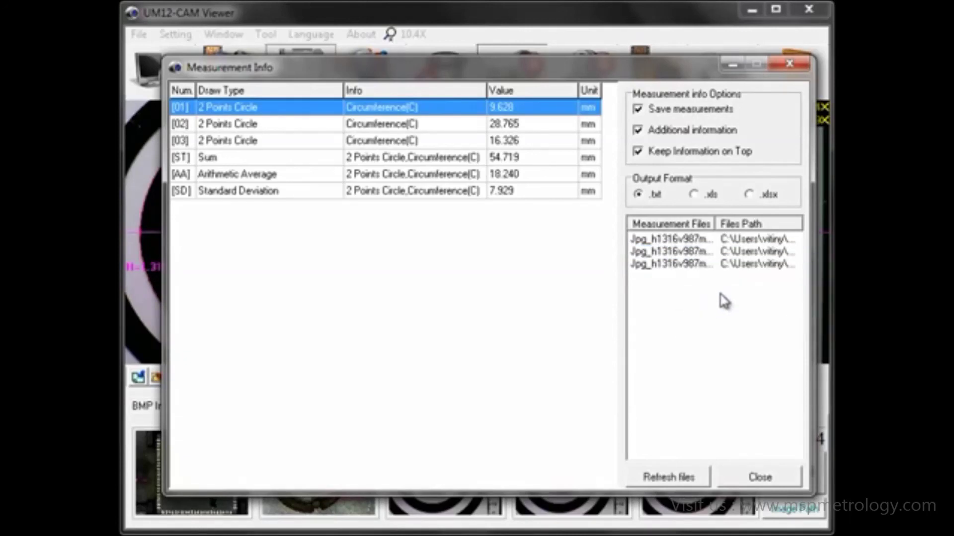
left_click(756, 477)
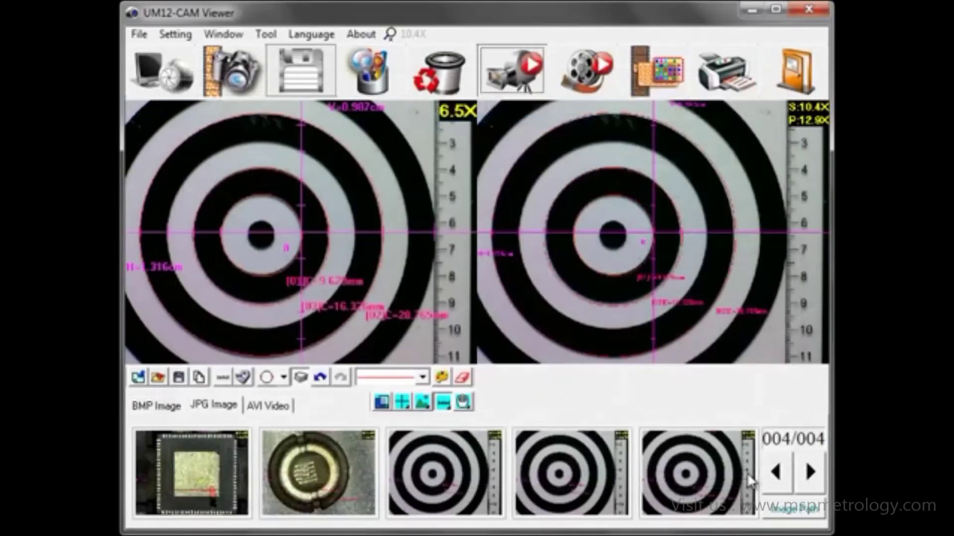